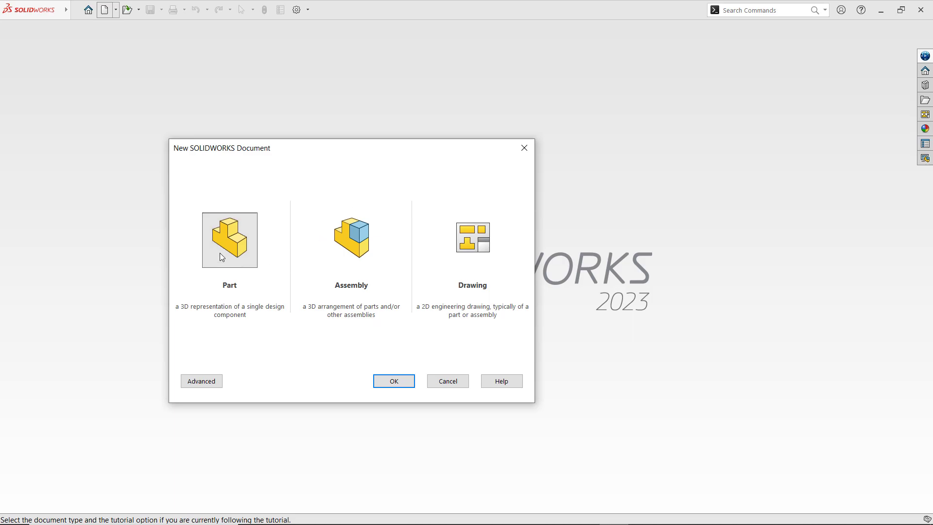
# - Create a new part document
pyautogui.click(399, 383)
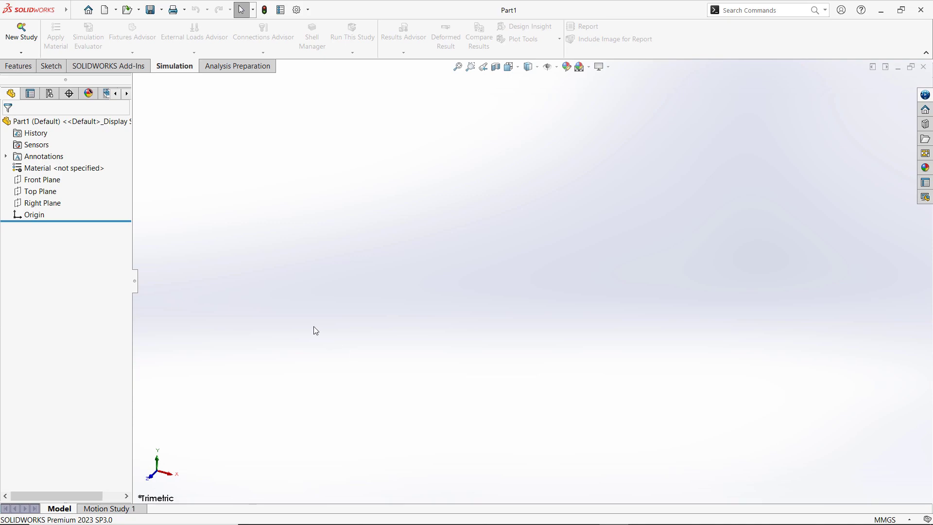
# - Look through the Features, Sketch and SOLIDWORKS Add-Ins commands and the SOLIDWORKS Resources and 3DEXPERIENCE content
pyautogui.click(21, 66)
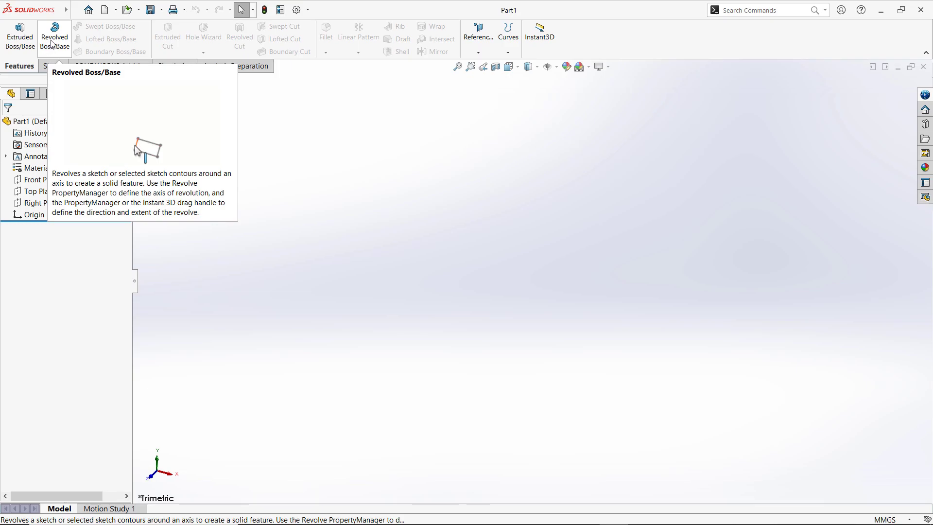
pyautogui.click(52, 66)
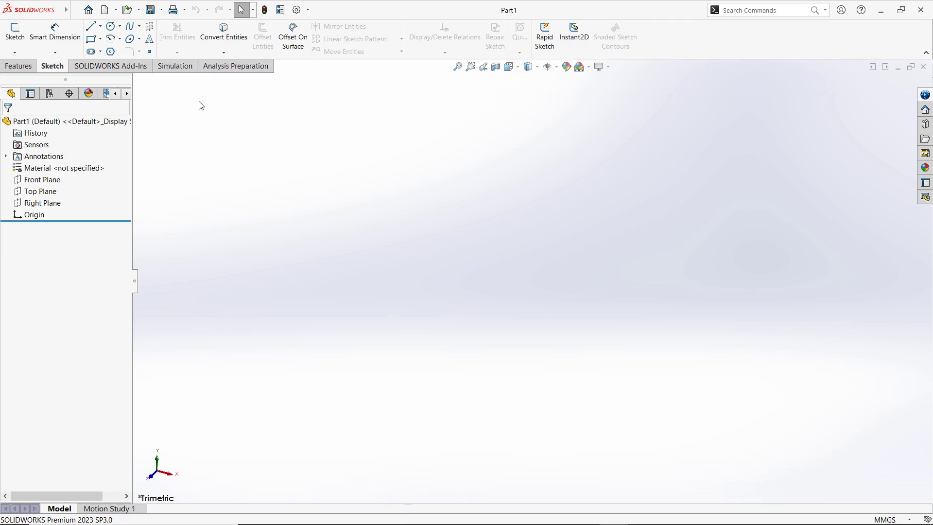
pyautogui.click(144, 71)
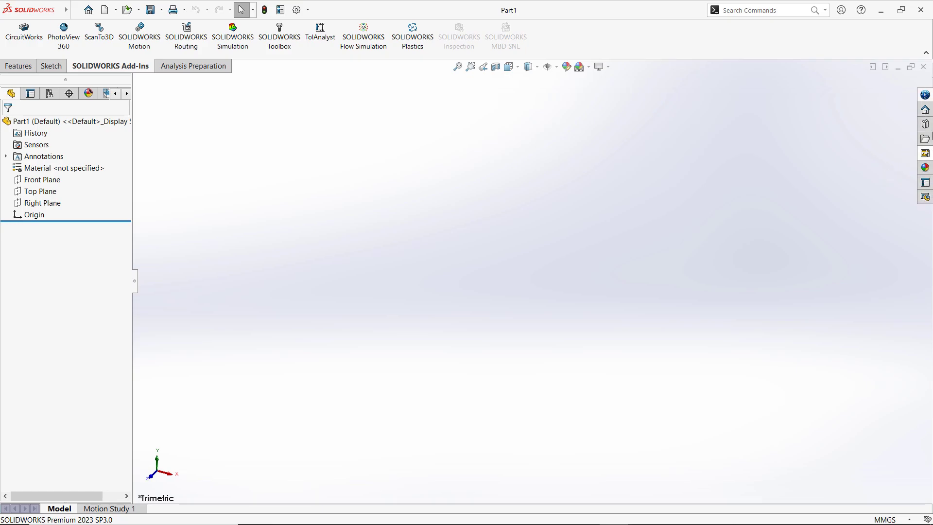
pyautogui.click(925, 110)
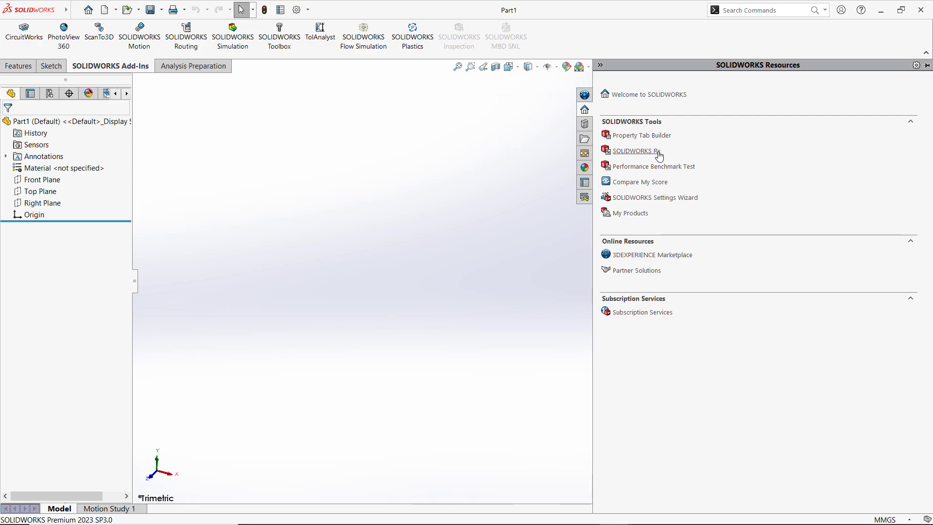
pyautogui.click(584, 95)
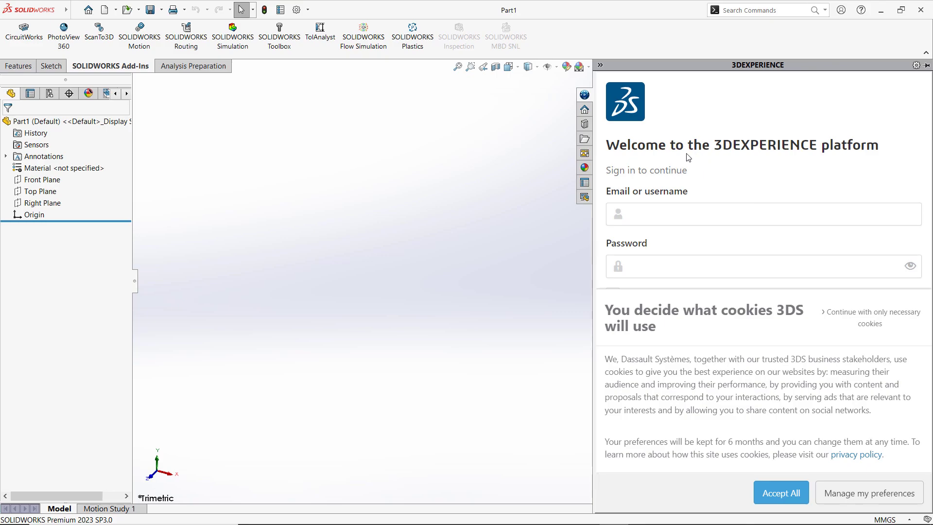
pyautogui.click(586, 153)
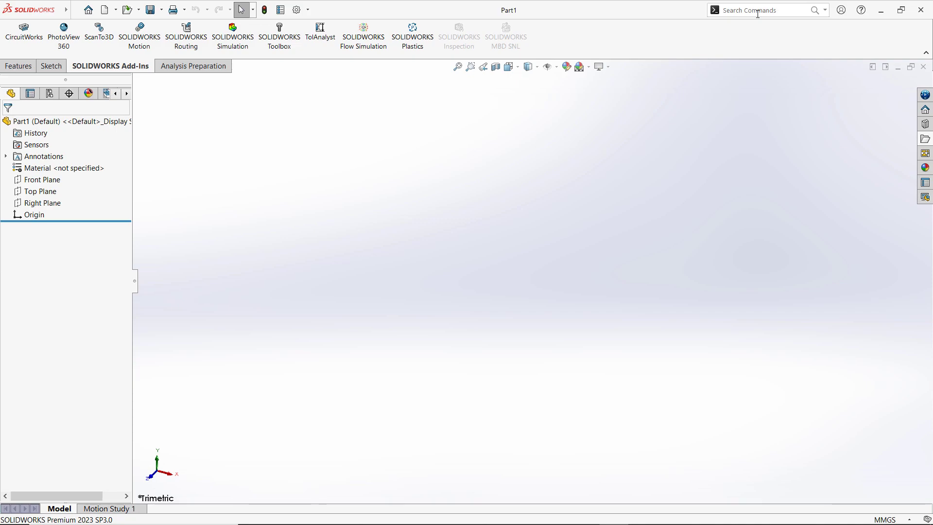
# - Search the commands for "sketch", try out the Sketch command, and locate it in the interface
pyautogui.click(758, 14)
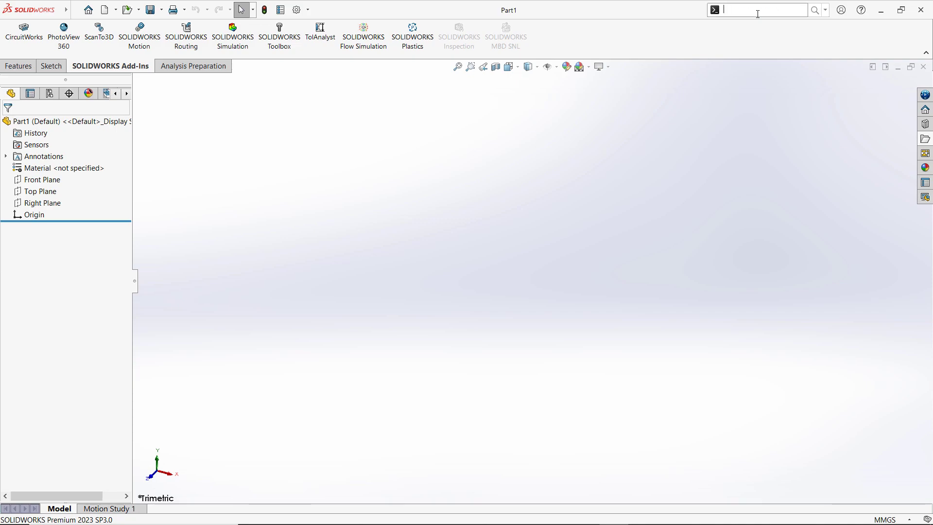
pyautogui.write('sketch')
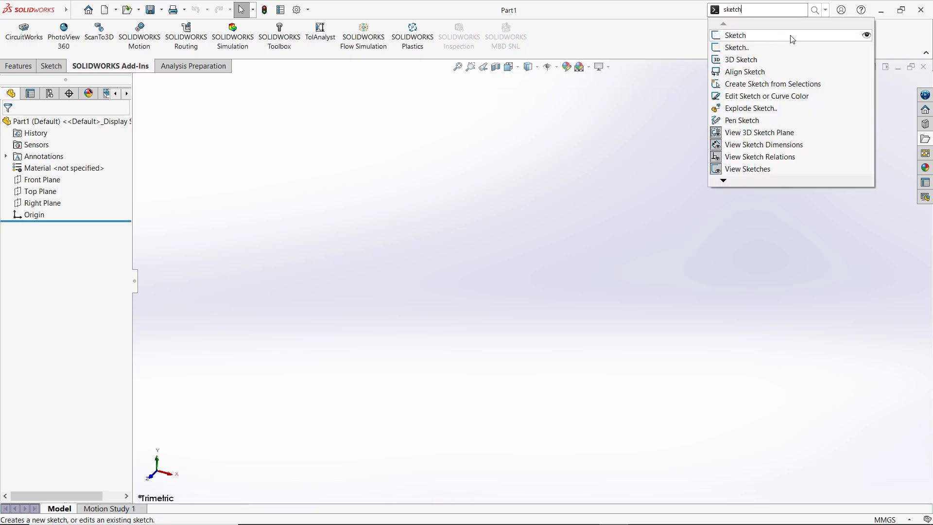
pyautogui.click(789, 38)
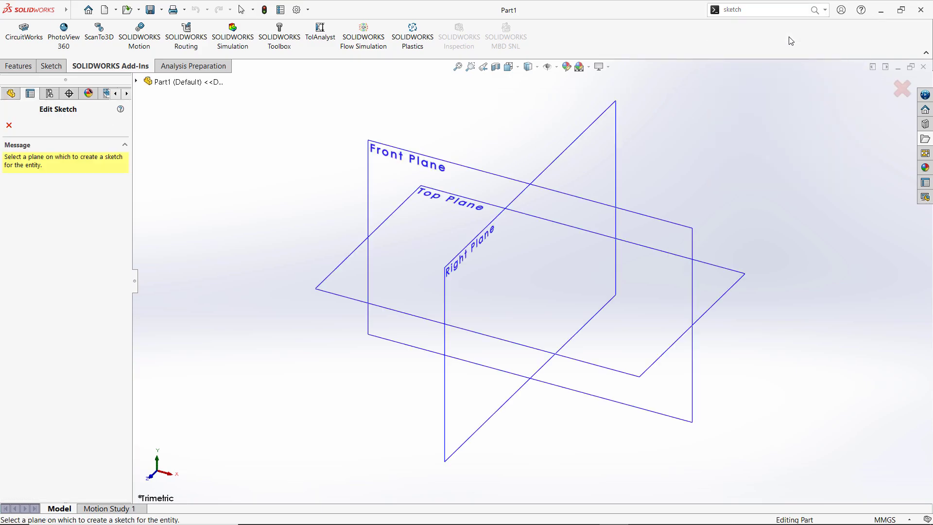
pyautogui.click(899, 89)
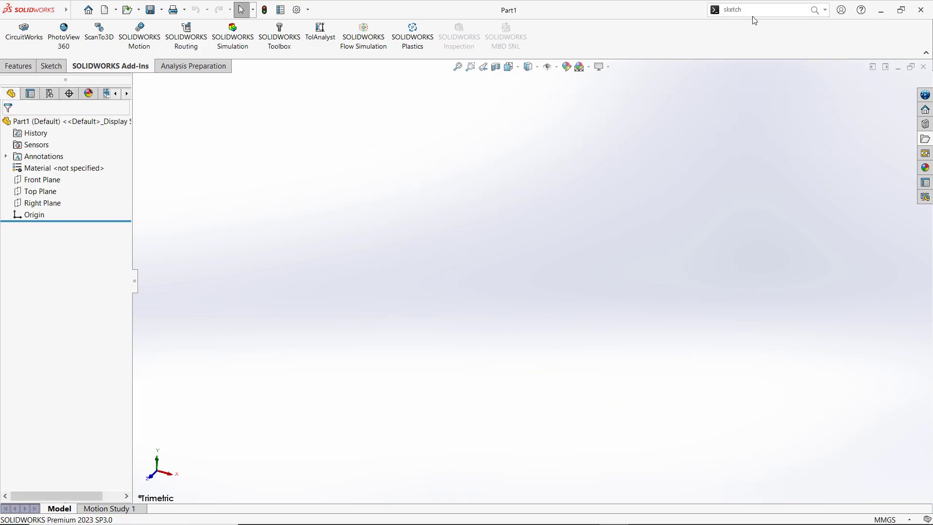
pyautogui.click(814, 11)
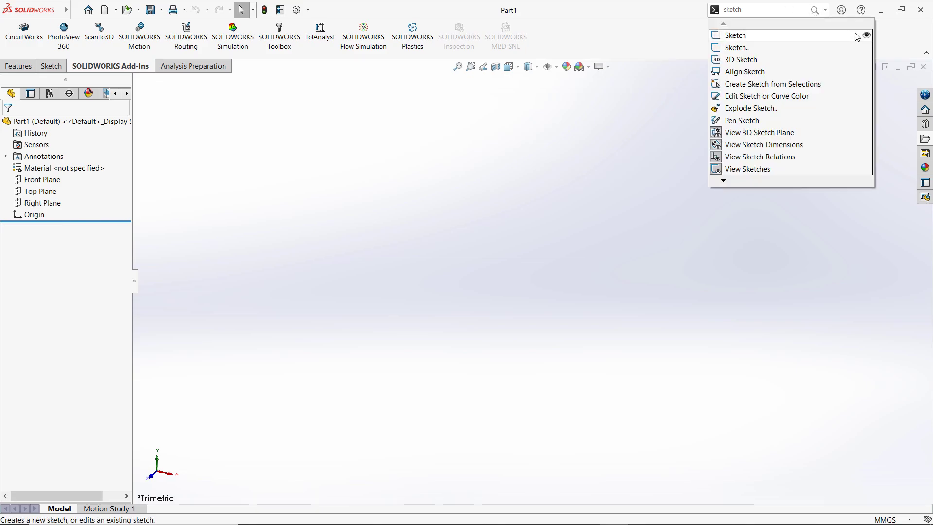
pyautogui.click(866, 36)
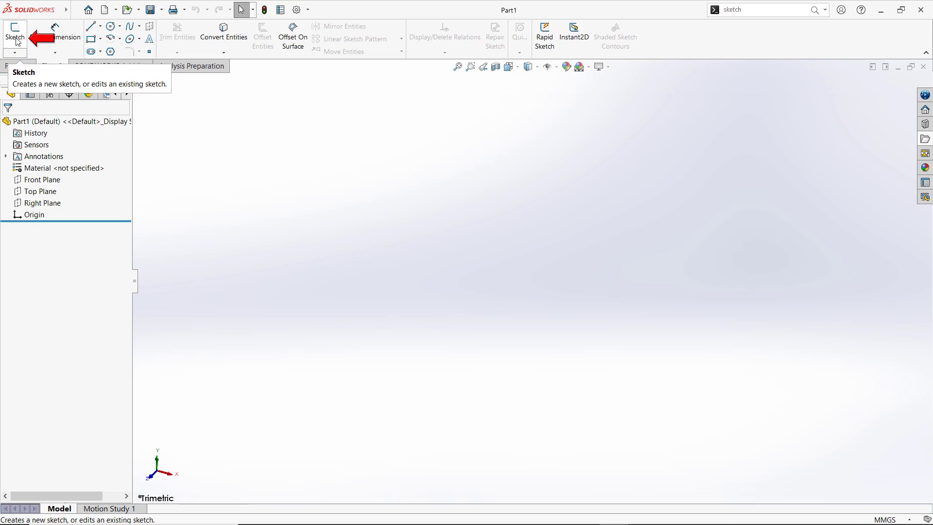
pyautogui.click(826, 10)
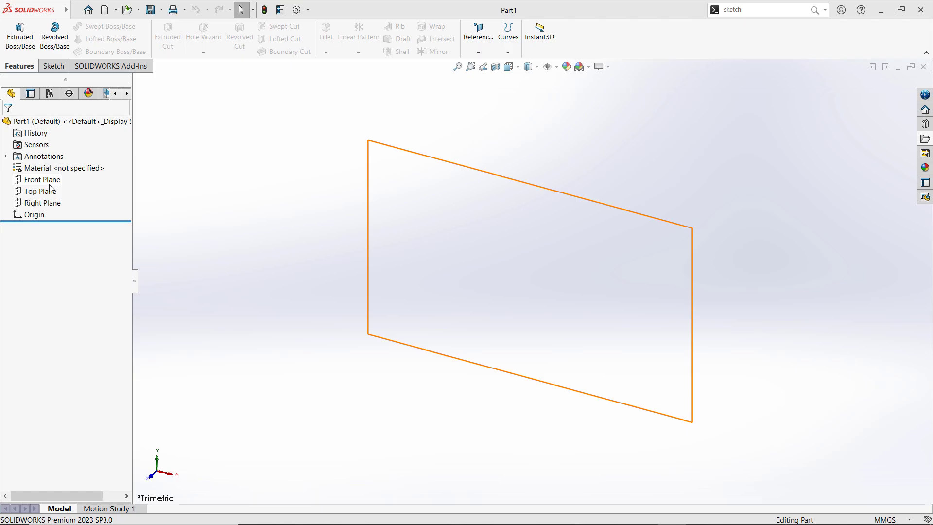
# - Start a new sketch on the Top Plane
pyautogui.click(38, 180)
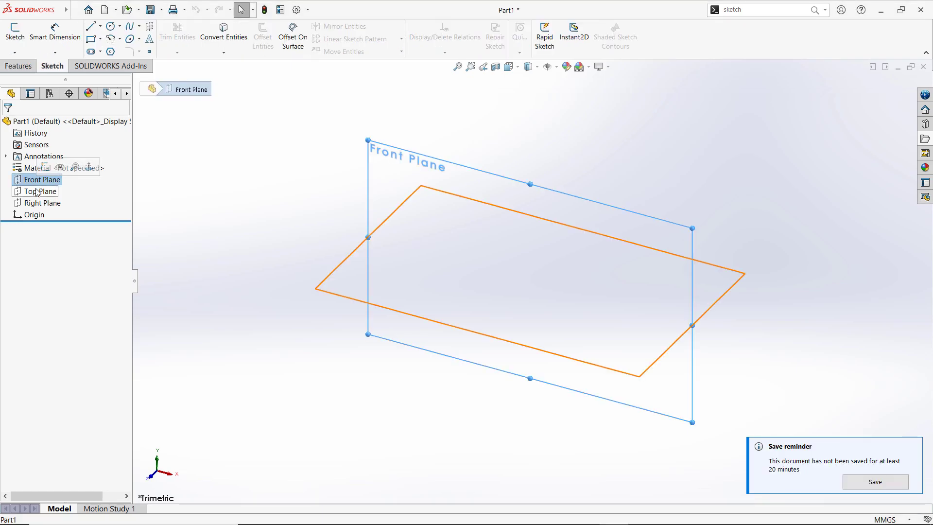
pyautogui.click(39, 191)
pyautogui.click(44, 179)
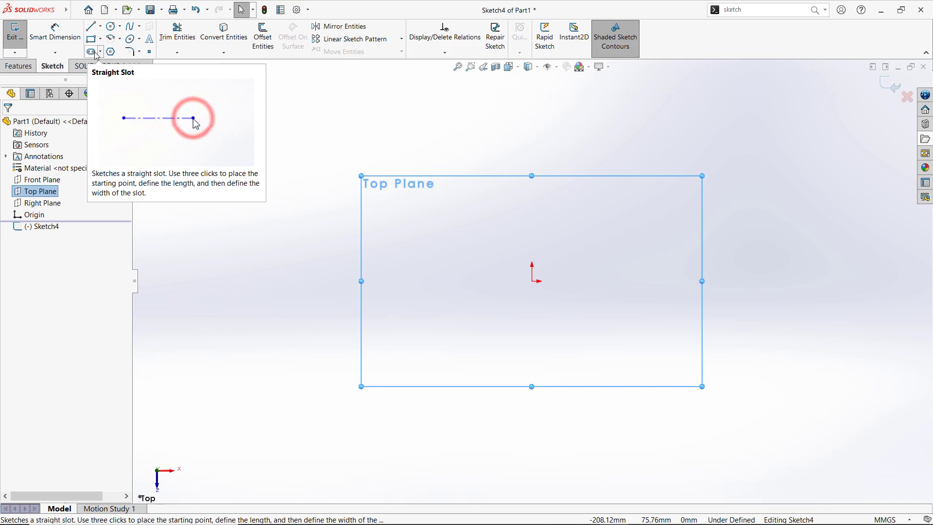
# - Sketch a closed L-shaped line profile with its outer corner at the origin and a horizontal base about 111 mm long
pyautogui.click(91, 27)
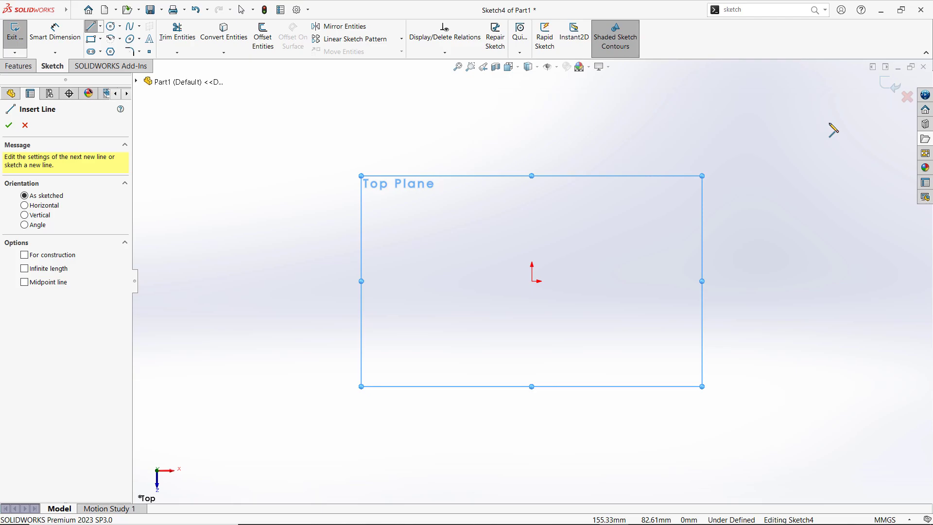
pyautogui.click(531, 280)
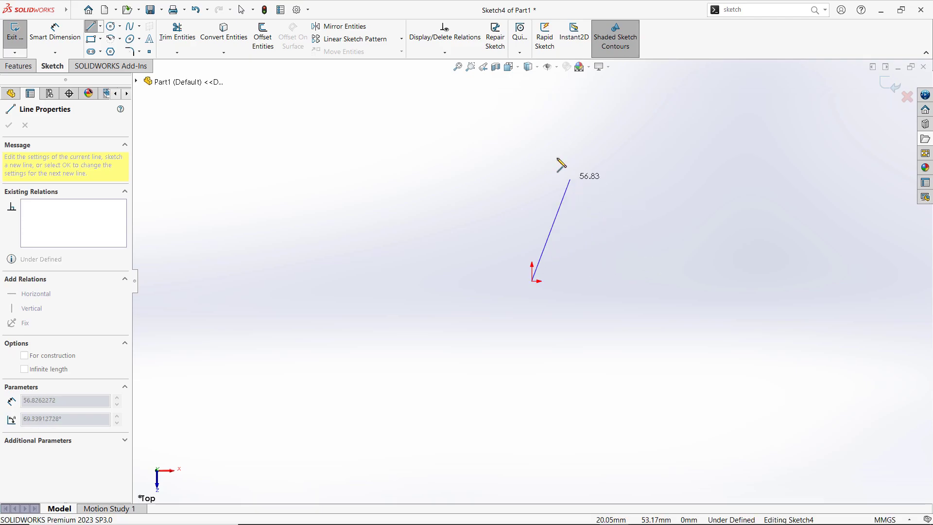
pyautogui.click(531, 117)
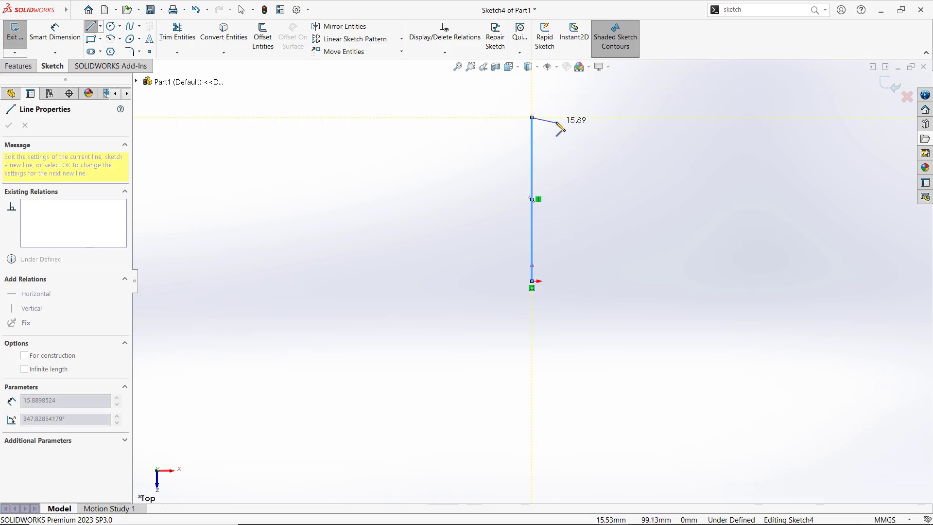
pyautogui.click(581, 130)
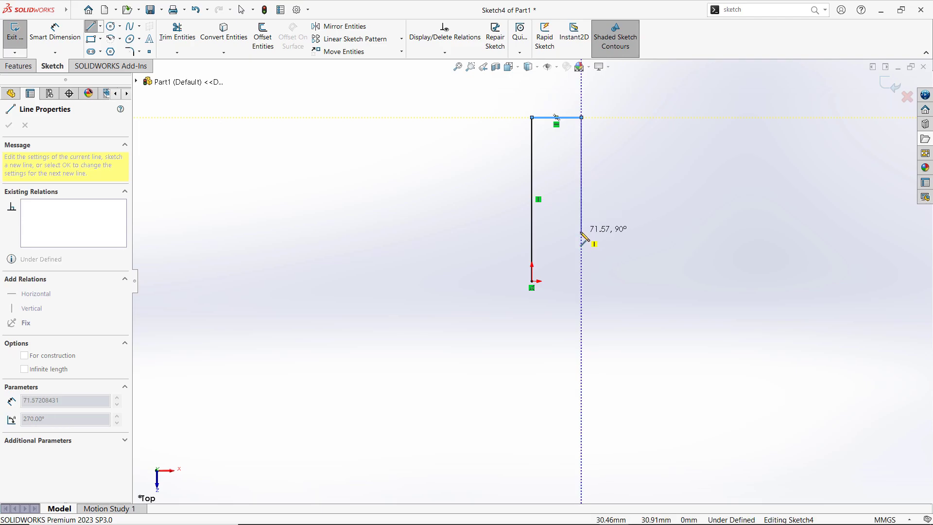
pyautogui.click(581, 232)
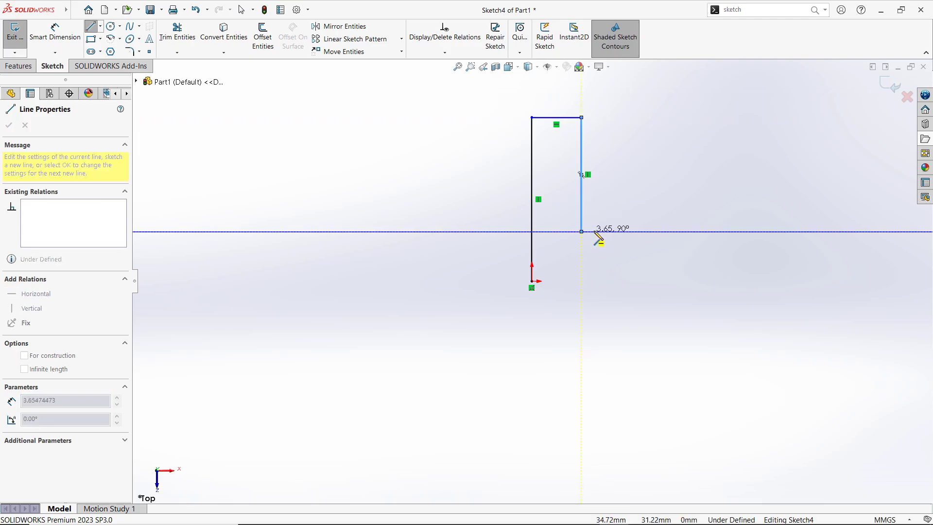
pyautogui.click(709, 233)
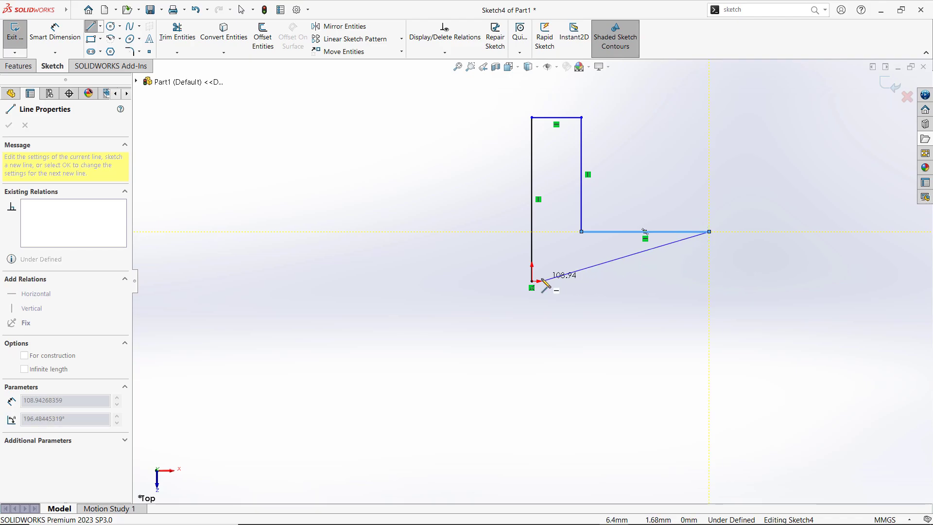
pyautogui.click(709, 281)
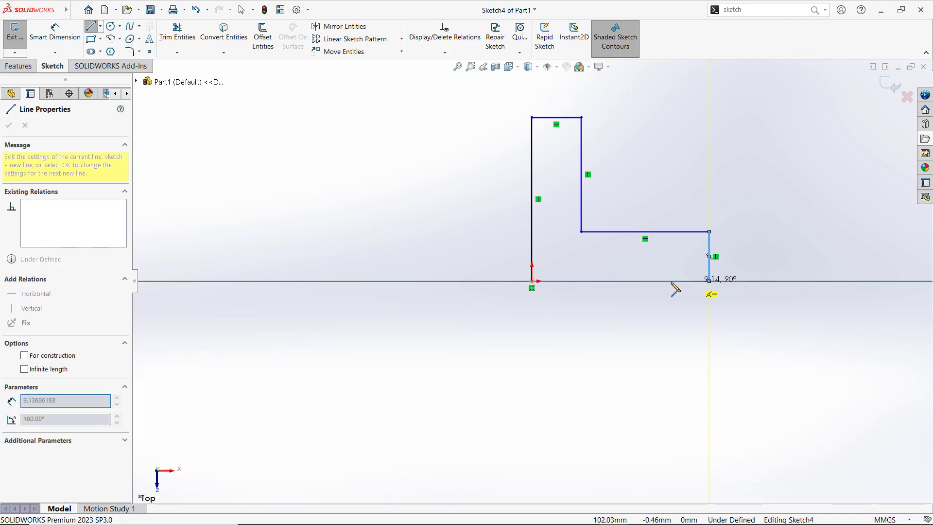
pyautogui.click(532, 281)
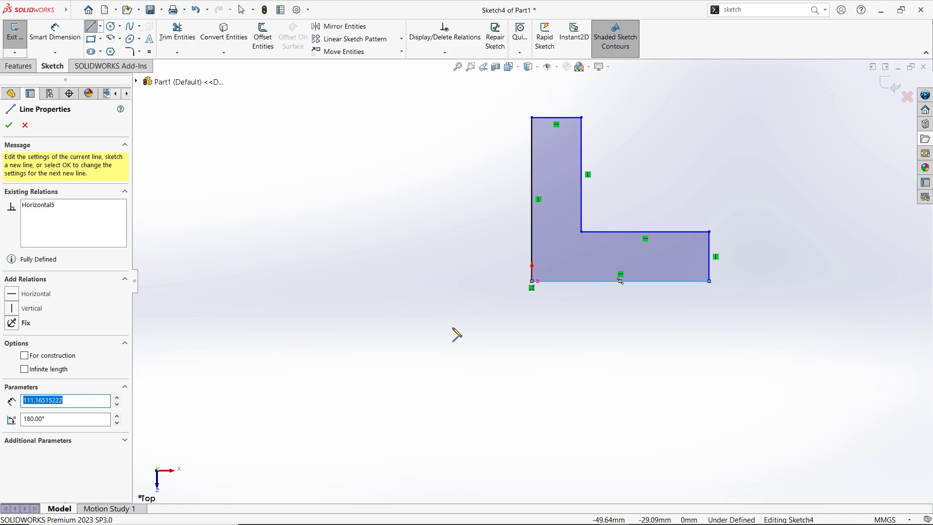
pyautogui.press('Escape')
# - Dimension the profile's outer vertical edge at the origin to 100 mm
pyautogui.click(56, 38)
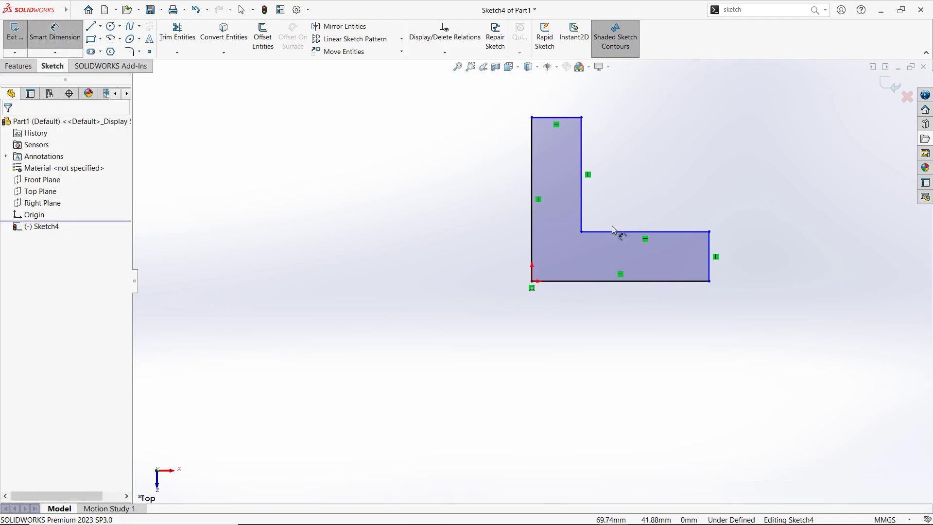
pyautogui.click(535, 192)
pyautogui.click(437, 196)
pyautogui.write('100')
pyautogui.press('Return')
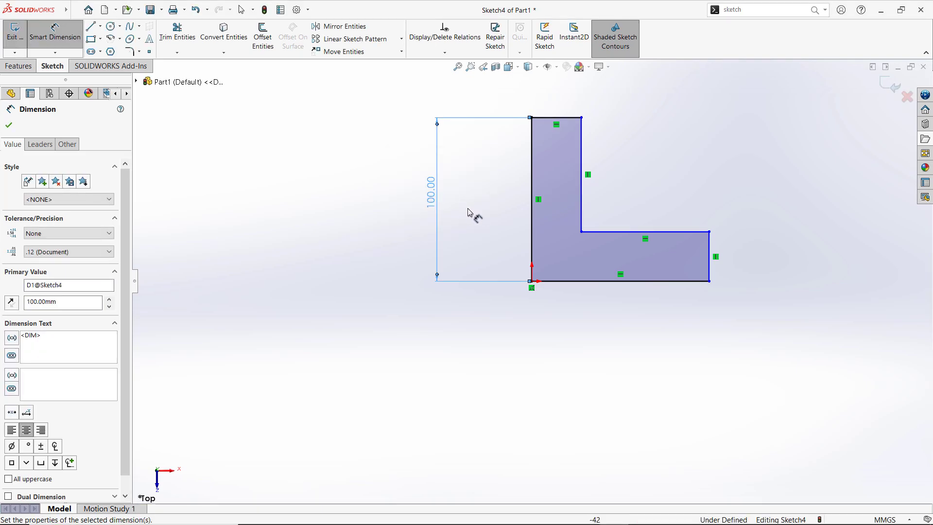
# - Dimension the inner vertical edge of the L-shaped profile to 70 mm
pyautogui.click(584, 148)
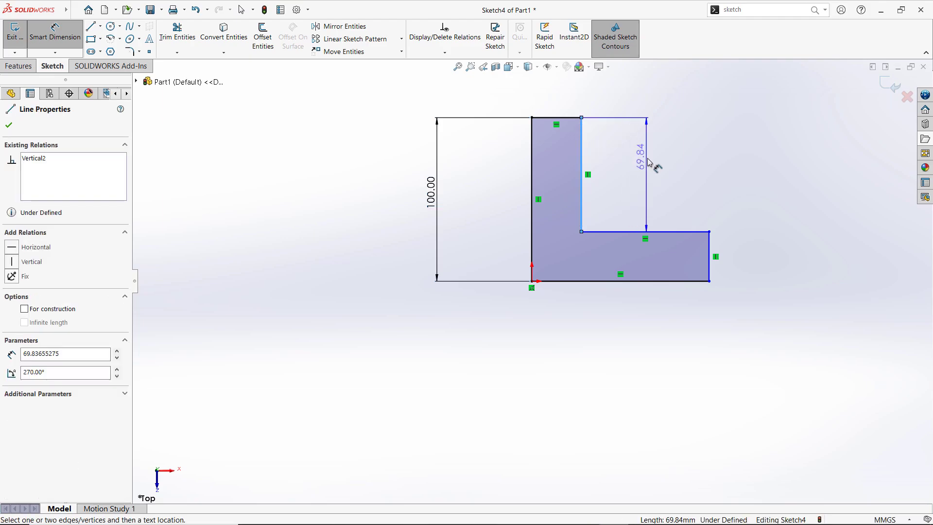
pyautogui.click(647, 175)
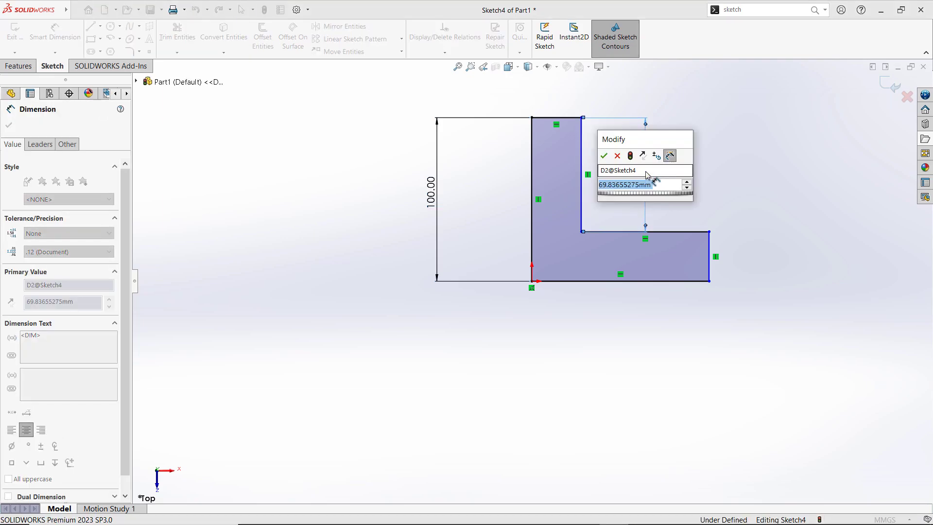
pyautogui.write('70')
pyautogui.press('Return')
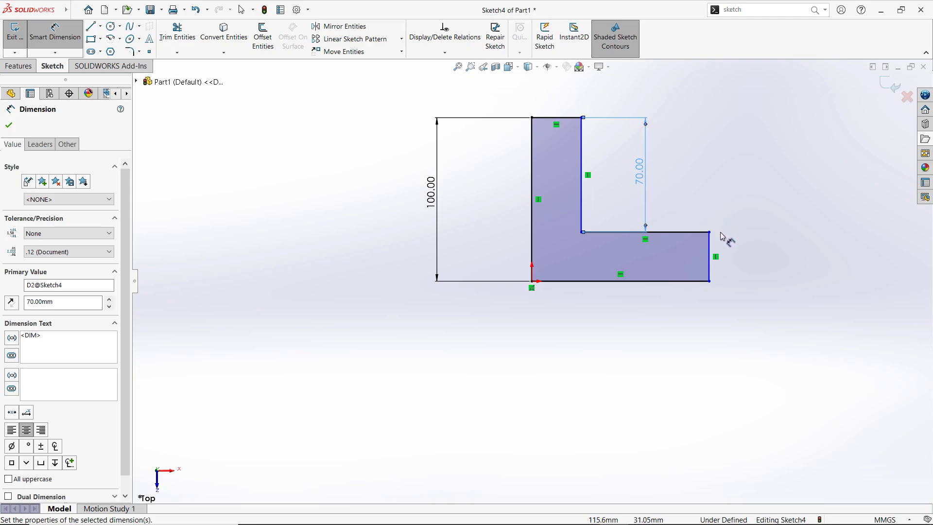
# - Dimension the horizontal distance between the inner vertical edge and the base leg's end edge to 80 mm
pyautogui.click(586, 203)
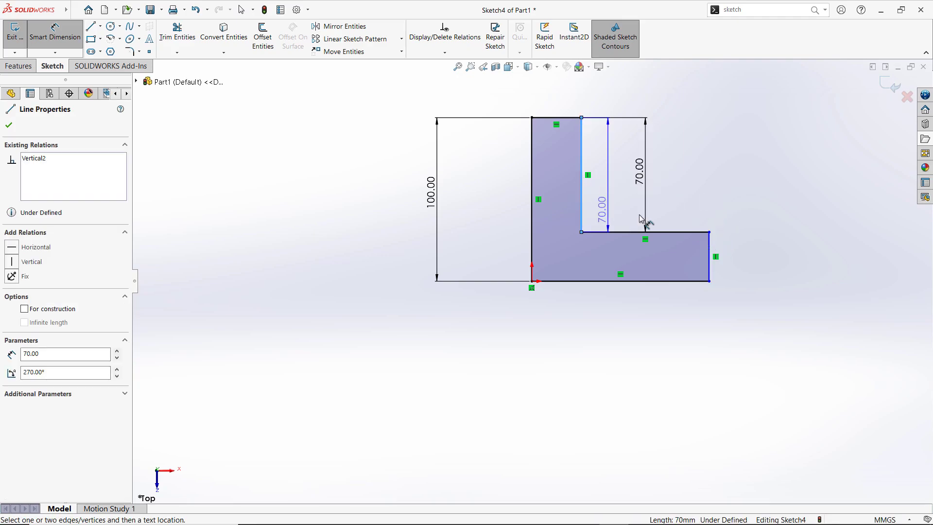
pyautogui.click(711, 254)
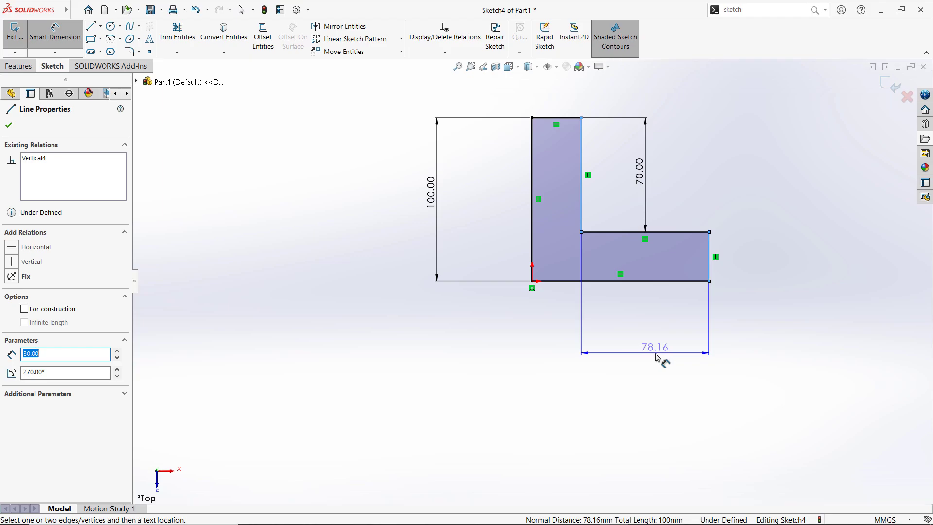
pyautogui.click(647, 359)
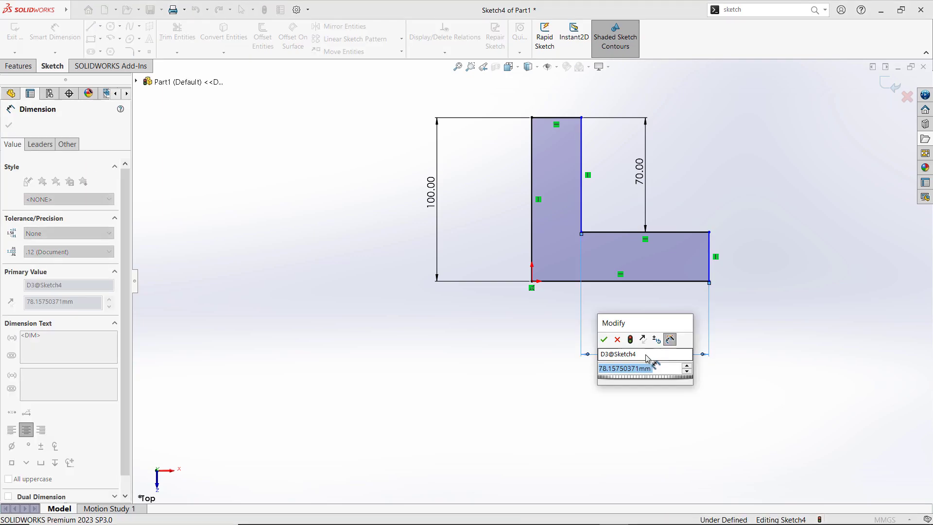
pyautogui.write('80')
pyautogui.press('Return')
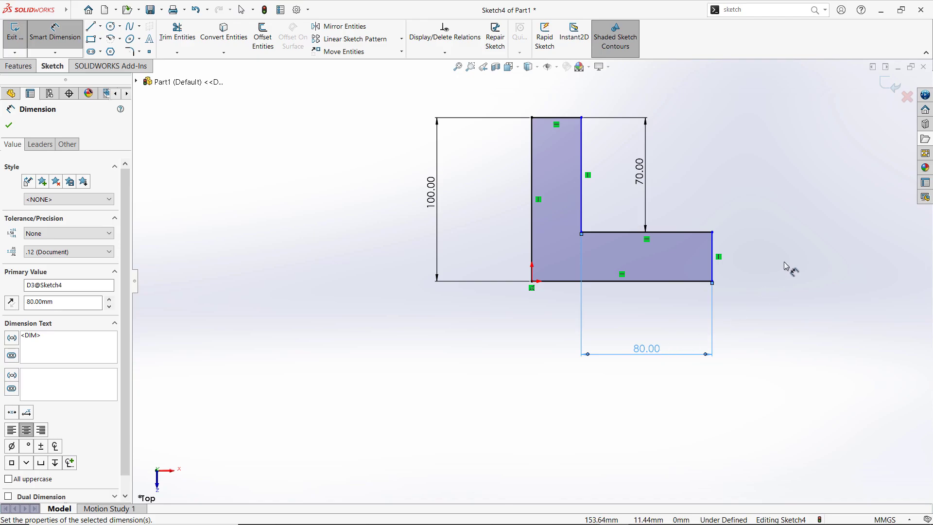
pyautogui.press('Escape')
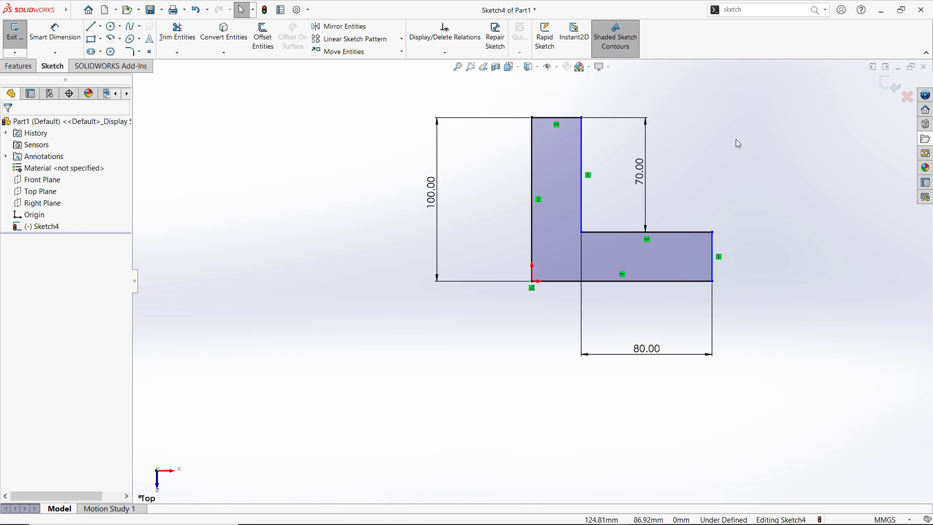
# - Dimension the width between the two long vertical edges of the L-shaped profile to 30 mm and exit the sketch
pyautogui.moveTo(711, 234); pyautogui.dragTo(714, 266)
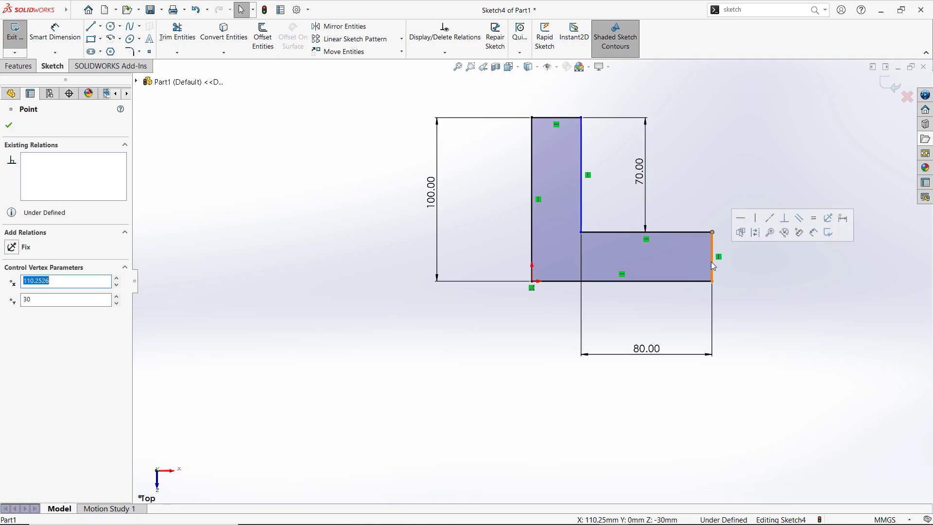
pyautogui.click(62, 34)
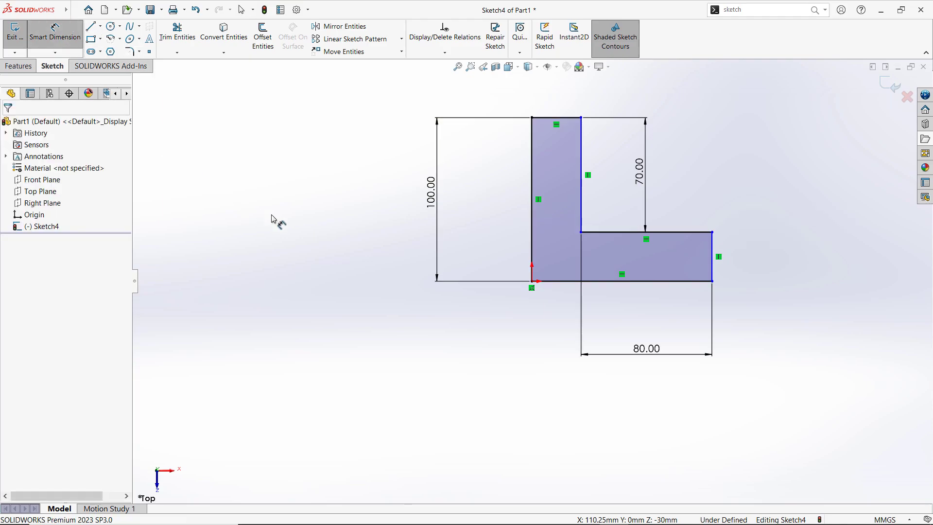
pyautogui.click(581, 143)
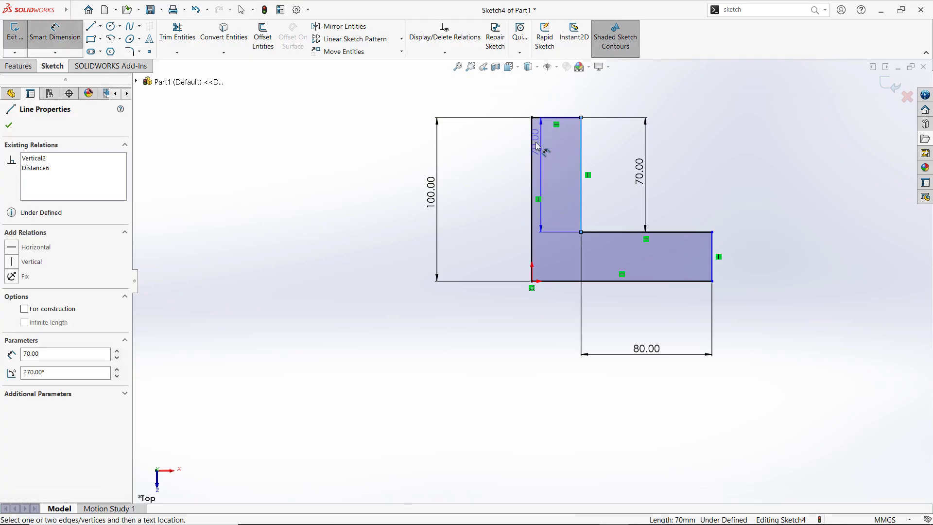
pyautogui.click(535, 137)
pyautogui.click(551, 100)
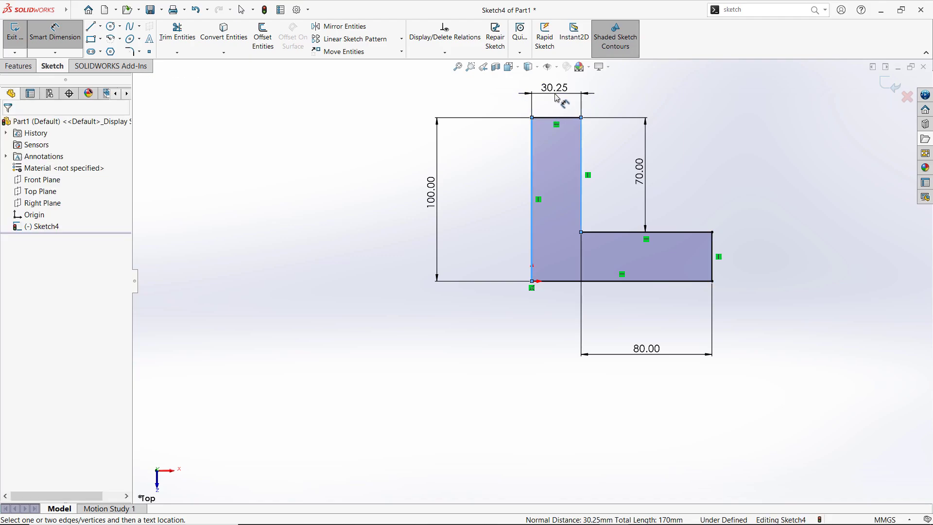
pyautogui.write('30')
pyautogui.press('Return')
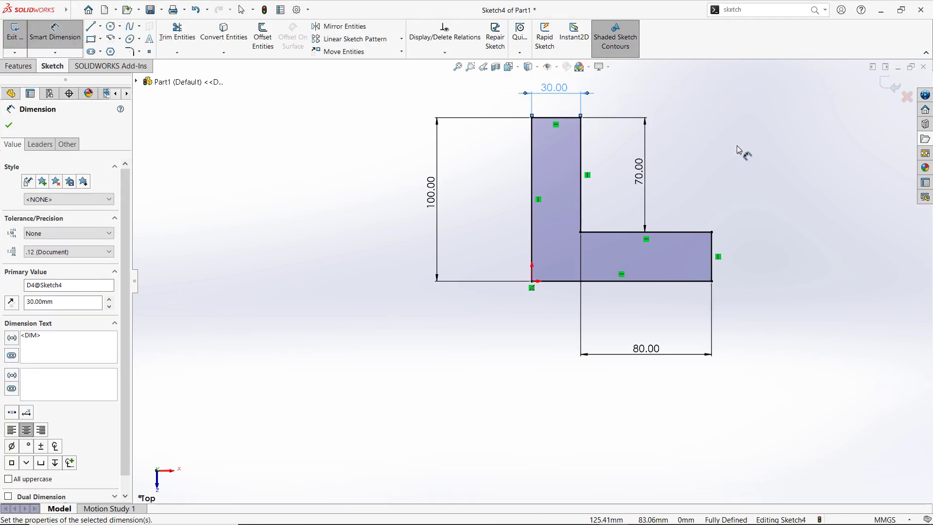
pyautogui.press('Escape')
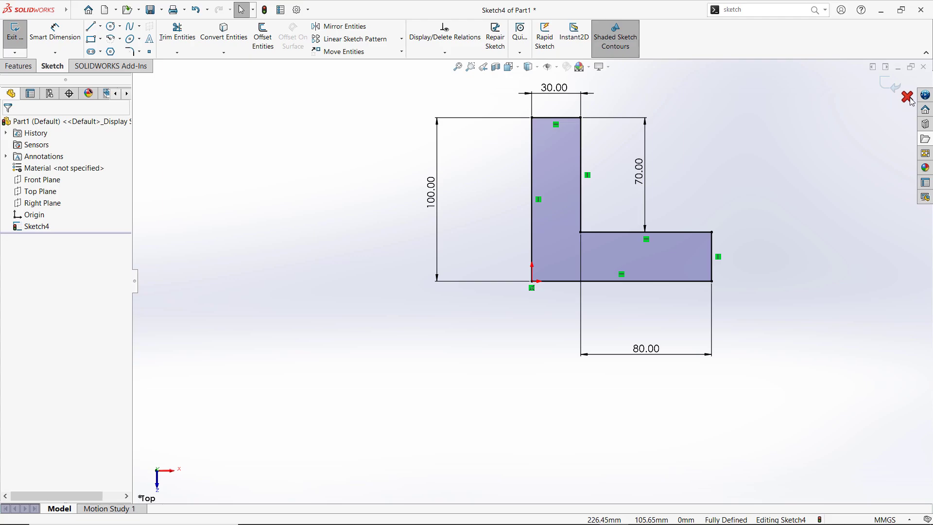
pyautogui.click(884, 88)
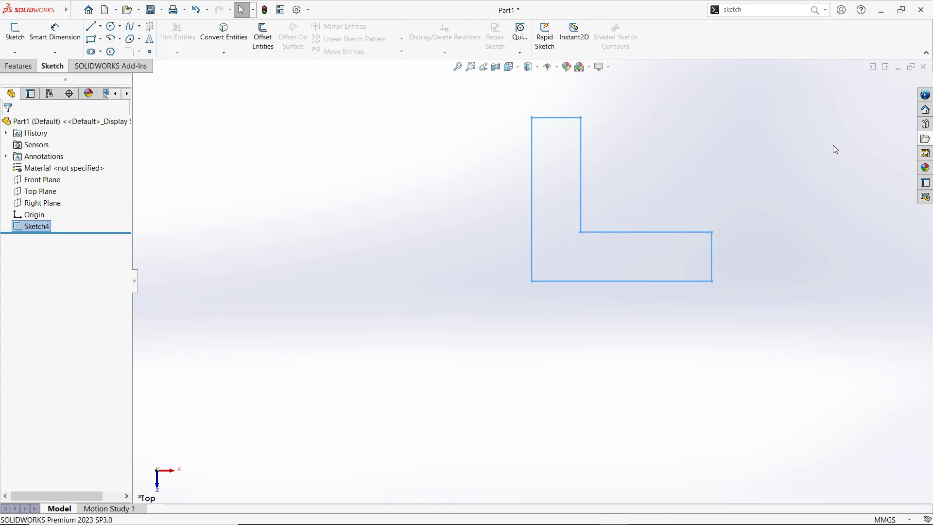
# - Extrude the L-shaped sketch as a boss from the sketch plane with a Blind depth of 15 mm
pyautogui.scroll(-3, 775, 140)
pyautogui.click(711, 164)
pyautogui.scroll(4, 672, 197)
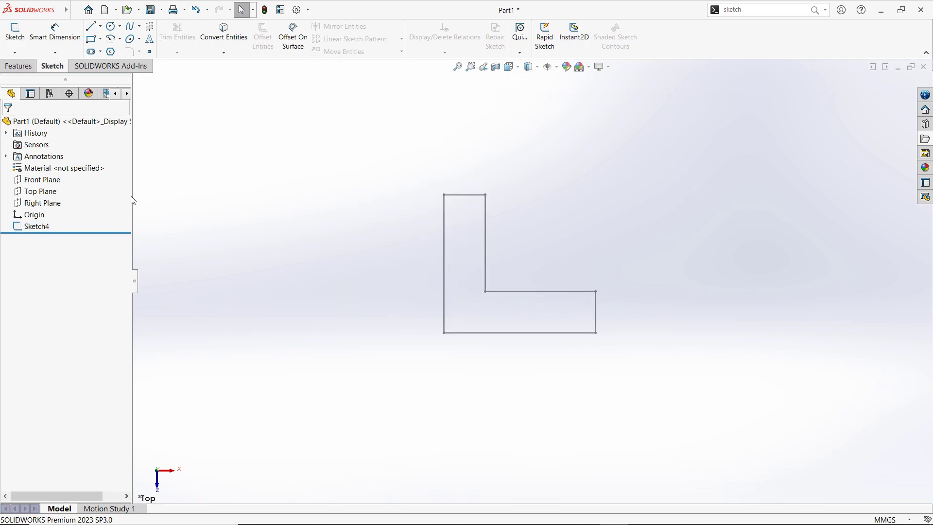
pyautogui.click(37, 226)
pyautogui.click(395, 218)
pyautogui.click(9, 68)
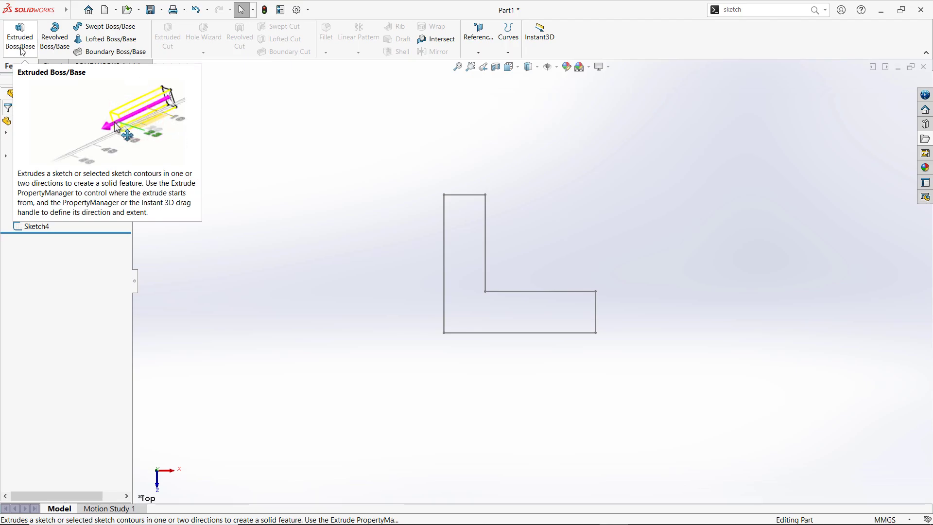
pyautogui.click(21, 48)
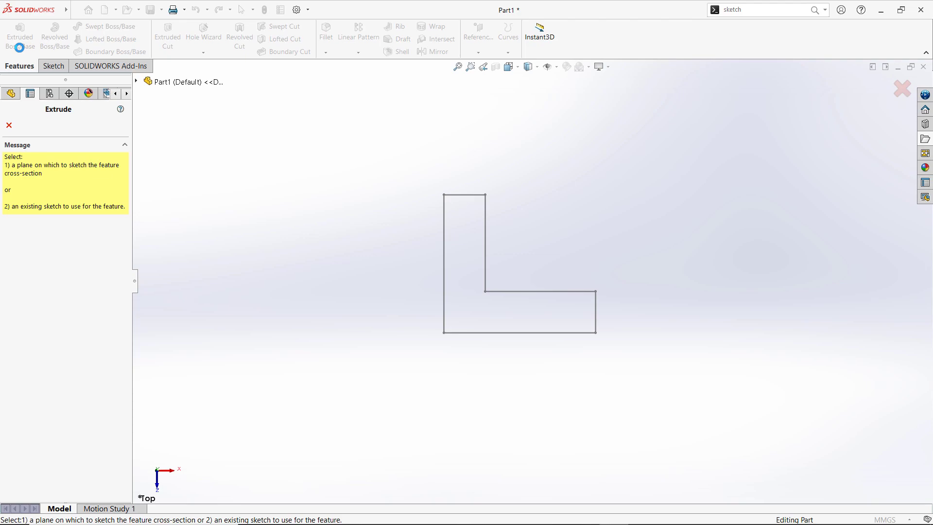
pyautogui.click(445, 248)
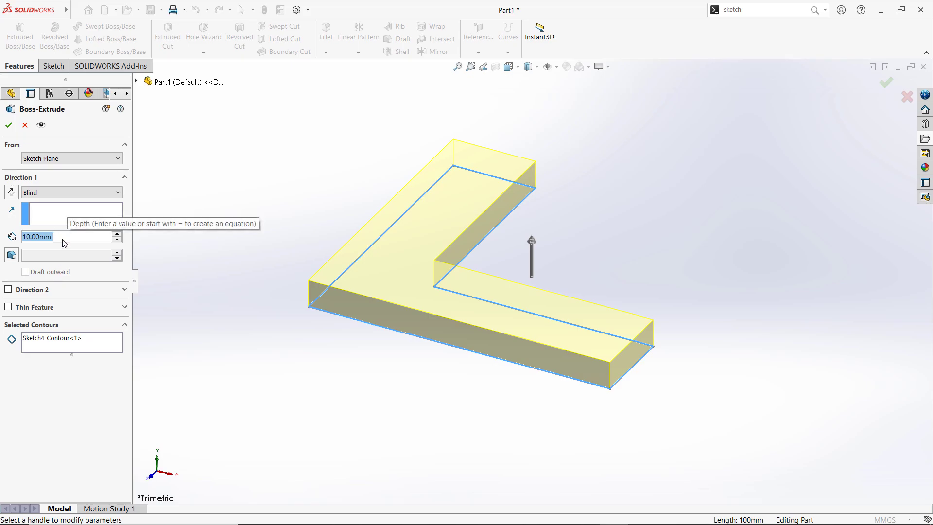
pyautogui.write('15')
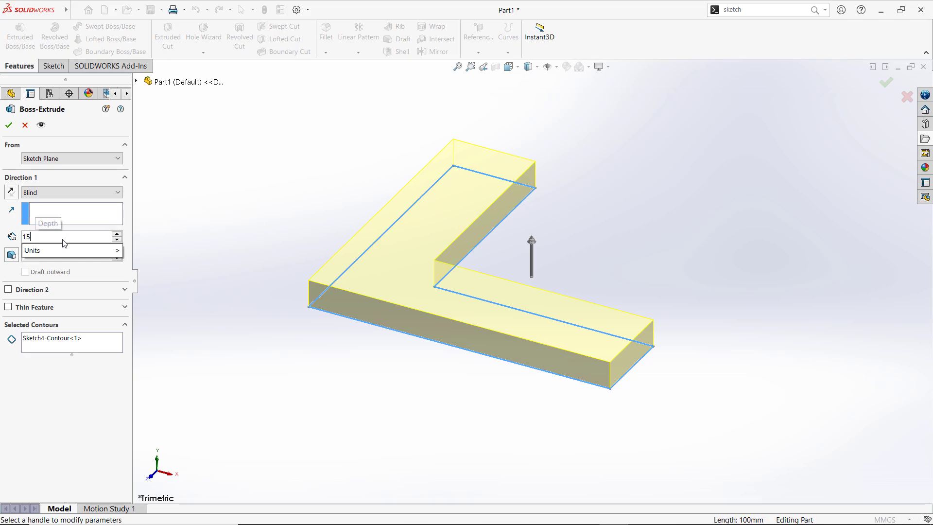
pyautogui.press('Return')
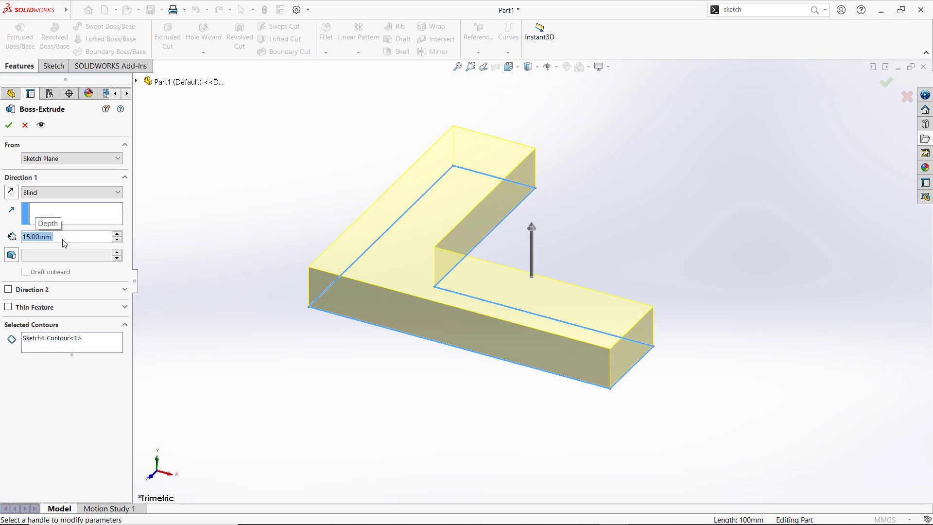
pyautogui.click(881, 83)
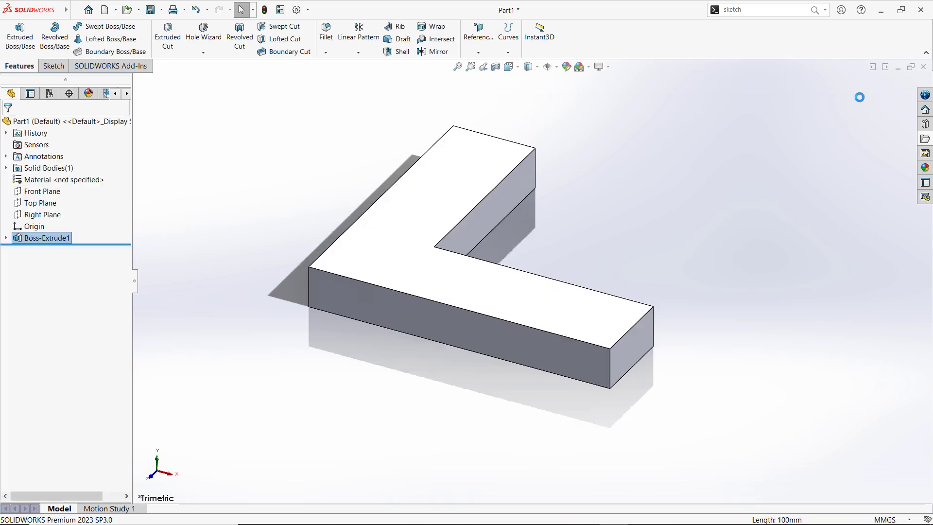
# - Turn off Rotate About Scene Floor and rotate the extruded L-shaped part freely to view it from another angle
pyautogui.moveTo(637, 208)
pyautogui.mouseDown(button='middle')
pyautogui.moveTo(633, 258)
pyautogui.moveTo(617, 282)
pyautogui.moveTo(592, 235)
pyautogui.moveTo(629, 208)
pyautogui.moveTo(608, 202)
pyautogui.moveTo(635, 212)
pyautogui.moveTo(641, 198)
pyautogui.mouseUp(button='middle')
pyautogui.rightClick(641, 197)
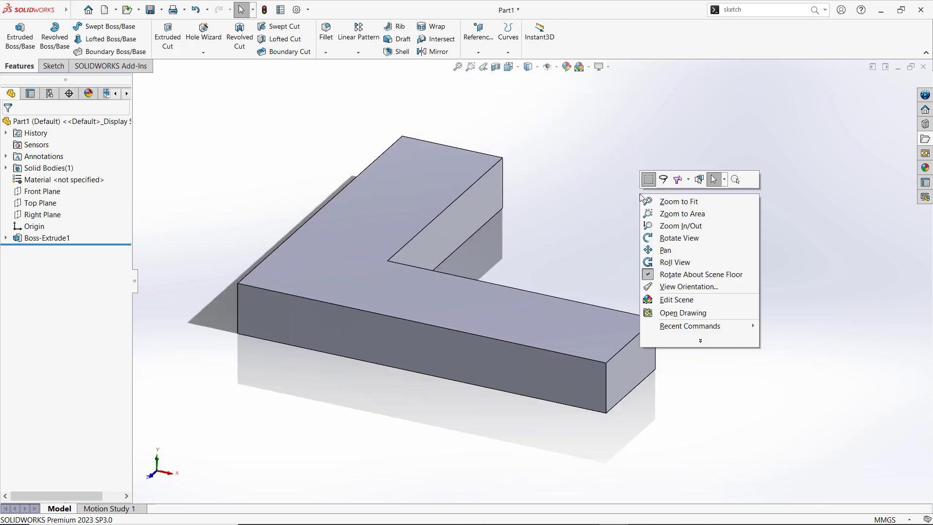
pyautogui.click(667, 273)
pyautogui.moveTo(667, 273); pyautogui.dragTo(546, 217)
pyautogui.press('Escape')
pyautogui.scroll(2, 553, 221)
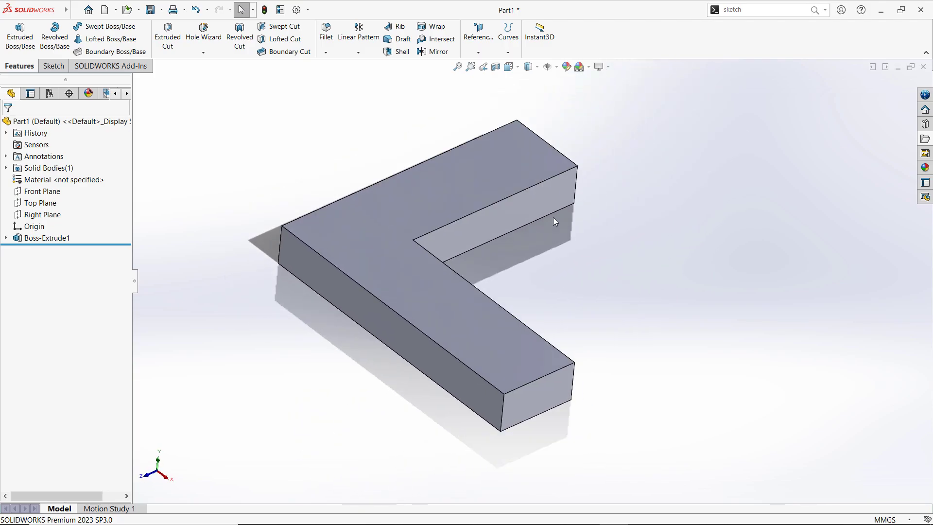